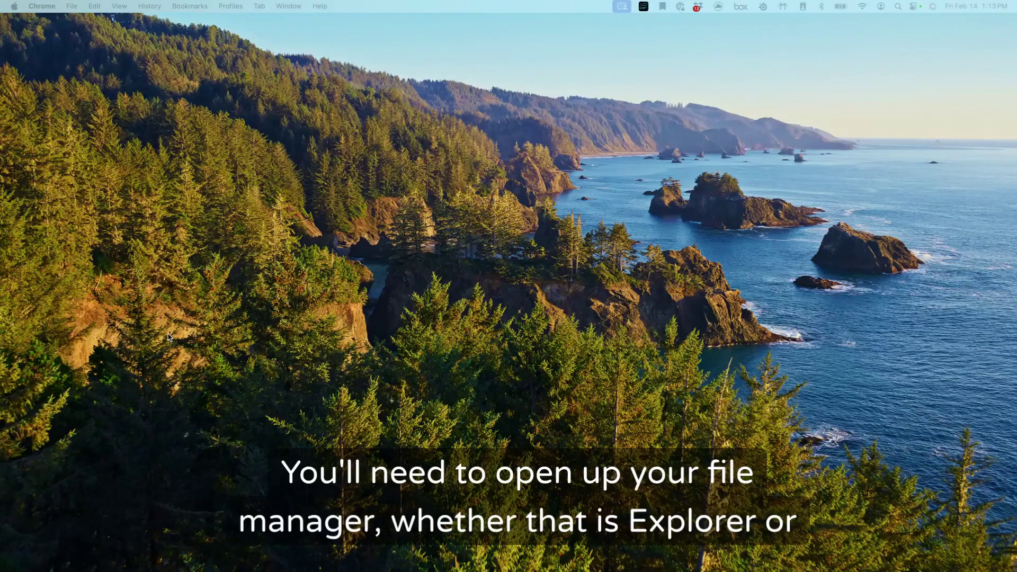
Find Podcast theme song.wav in Finder's Downloads folder, then return to Chrome's new tab
mouse_move(190, 551)
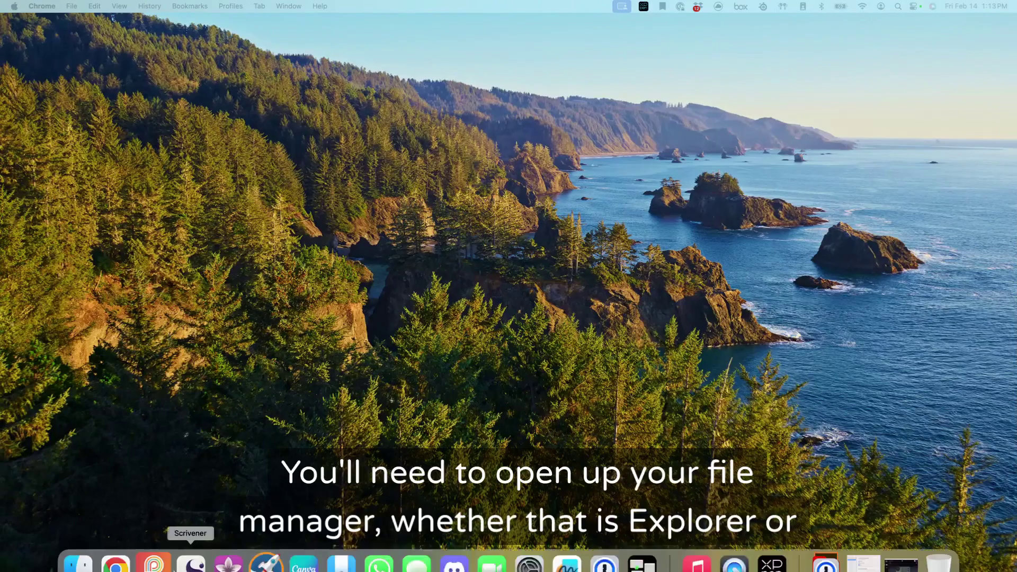
left_click(85, 554)
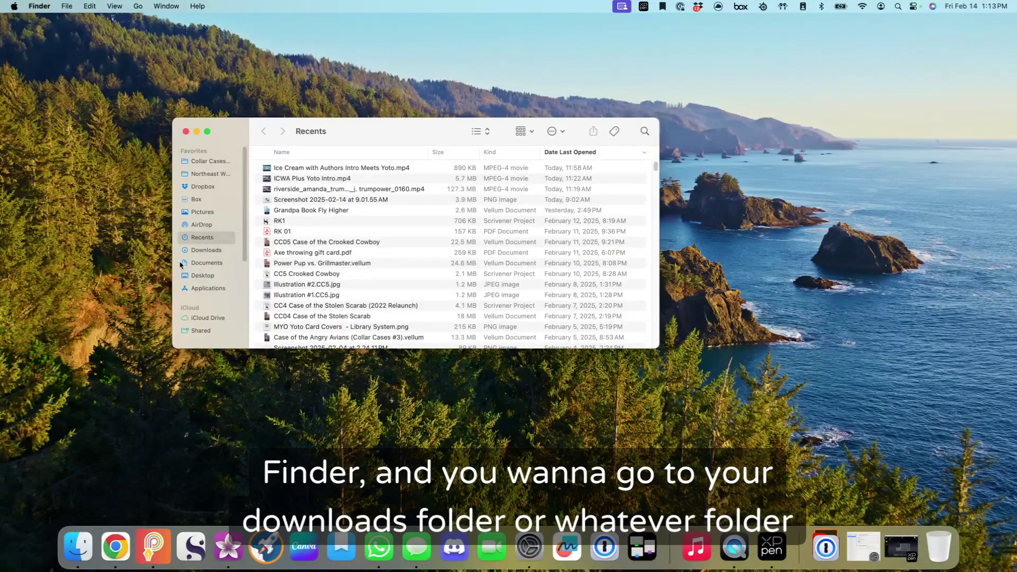
left_click(205, 249)
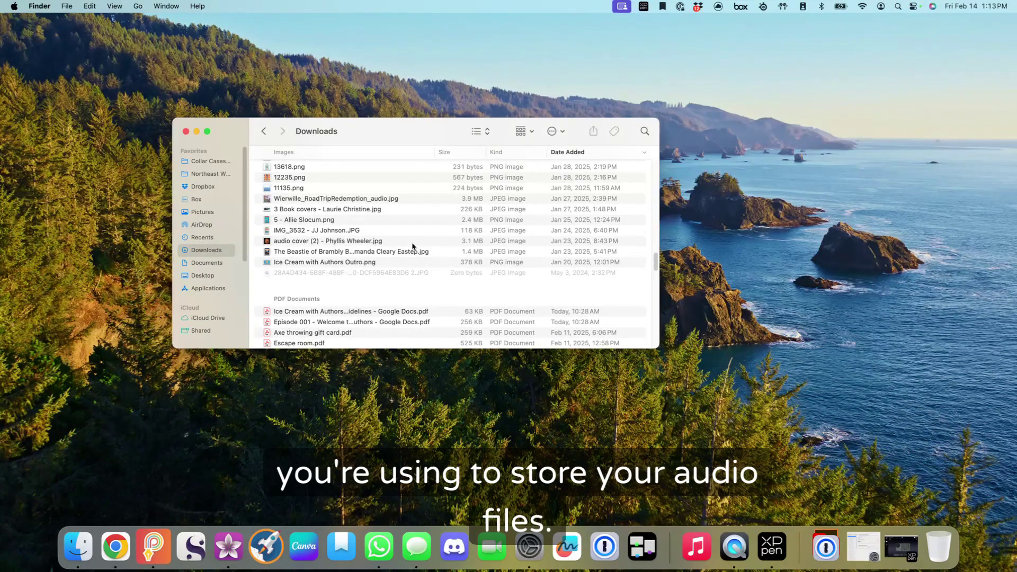
scroll(379, 262, "down", 10)
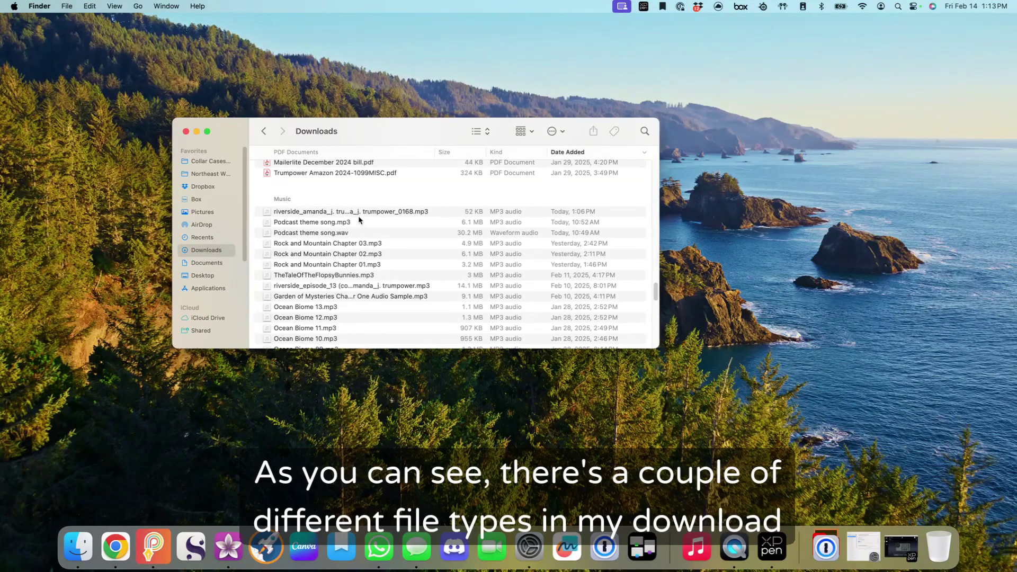
left_click(207, 131)
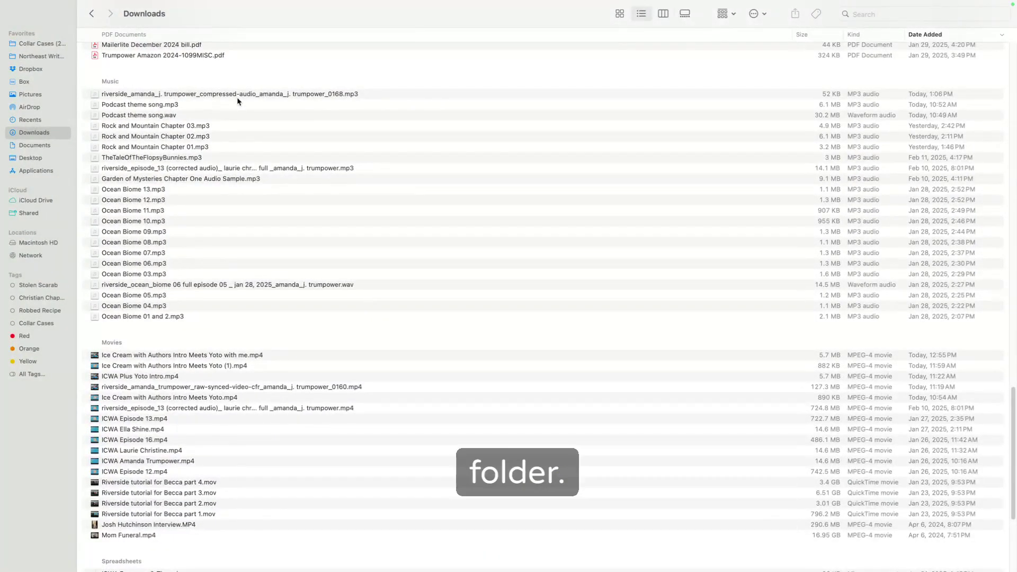
left_click(201, 115)
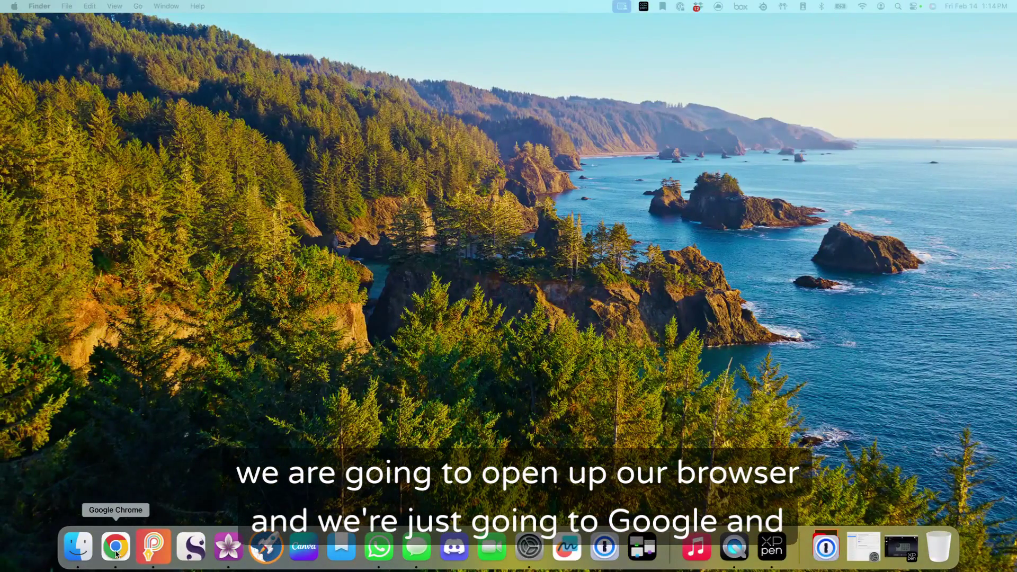
left_click(116, 553)
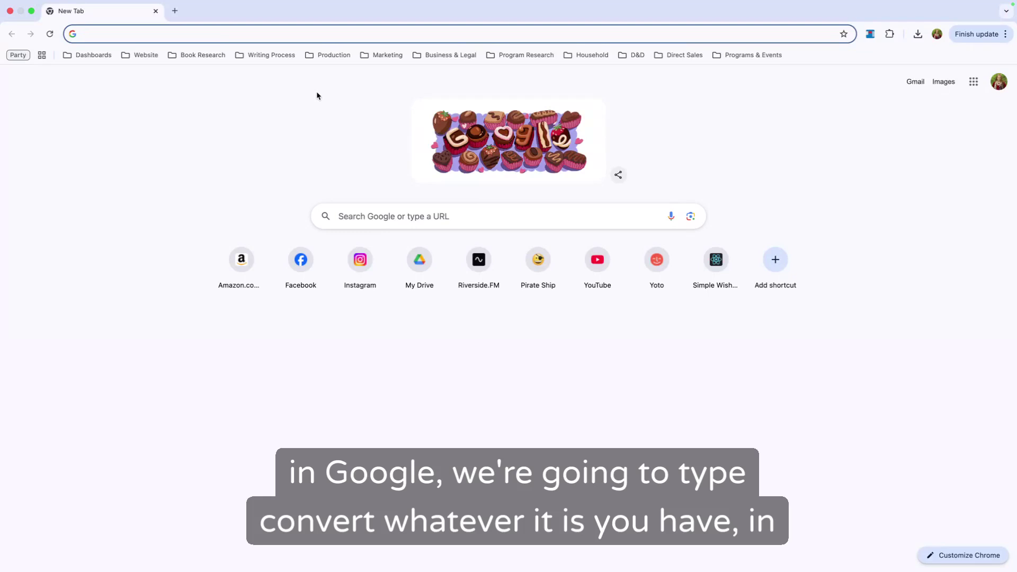
Google 'convert wav to mp3' and look over the results, with CloudConvert listed first
type("convert")
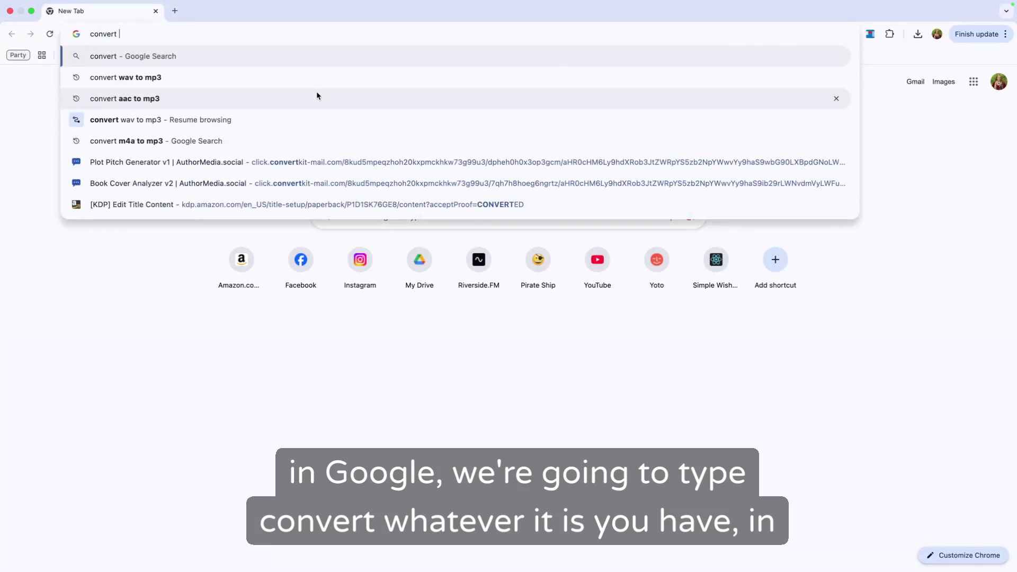
type(" wav")
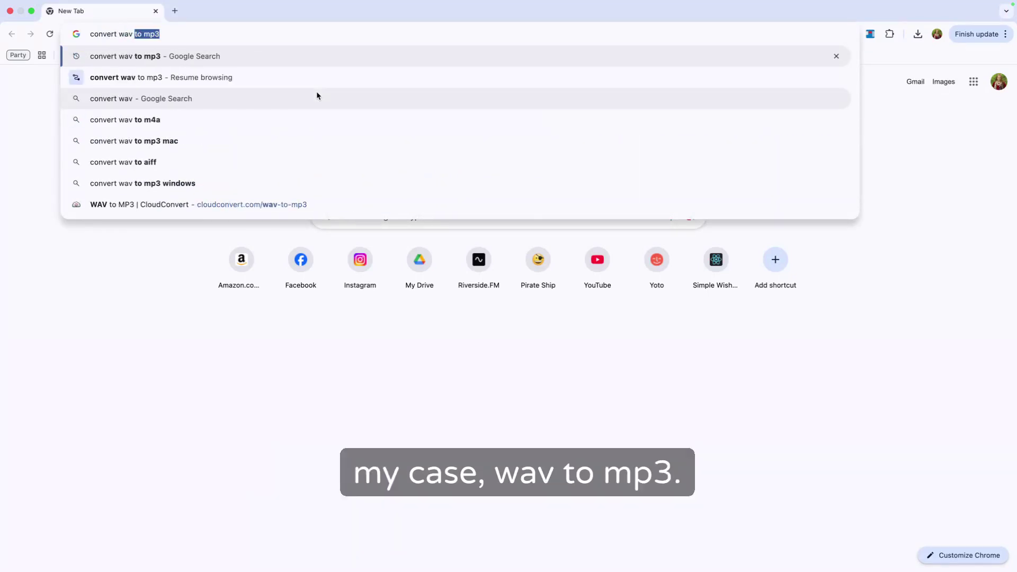
key("Return")
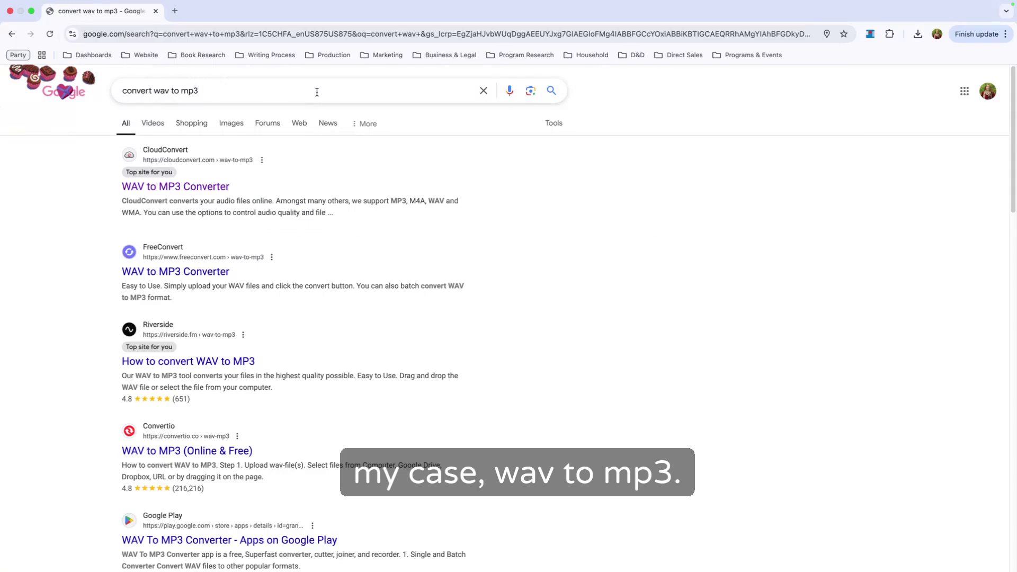
scroll(325, 511, "down", 3)
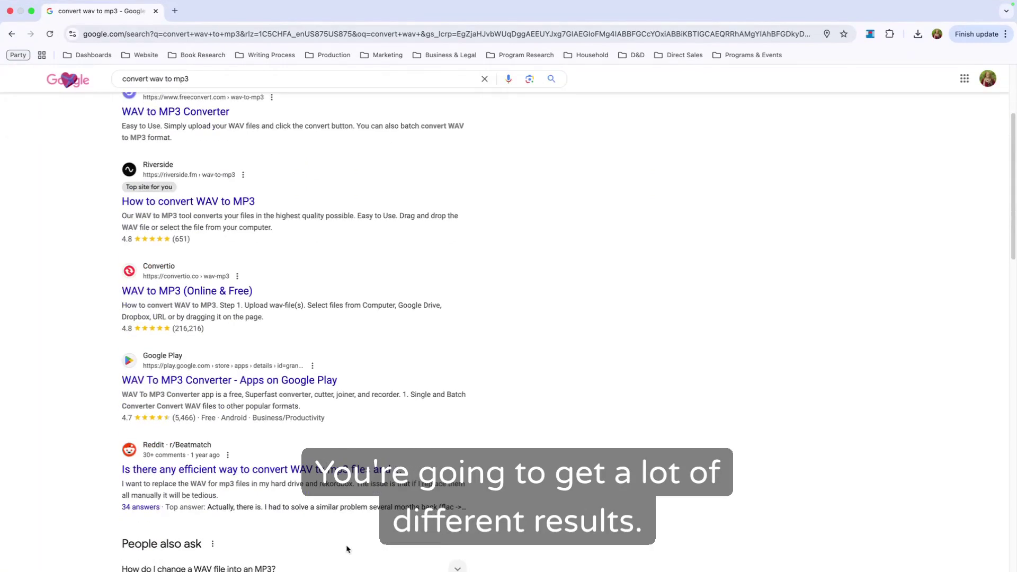
scroll(325, 510, "up", 3)
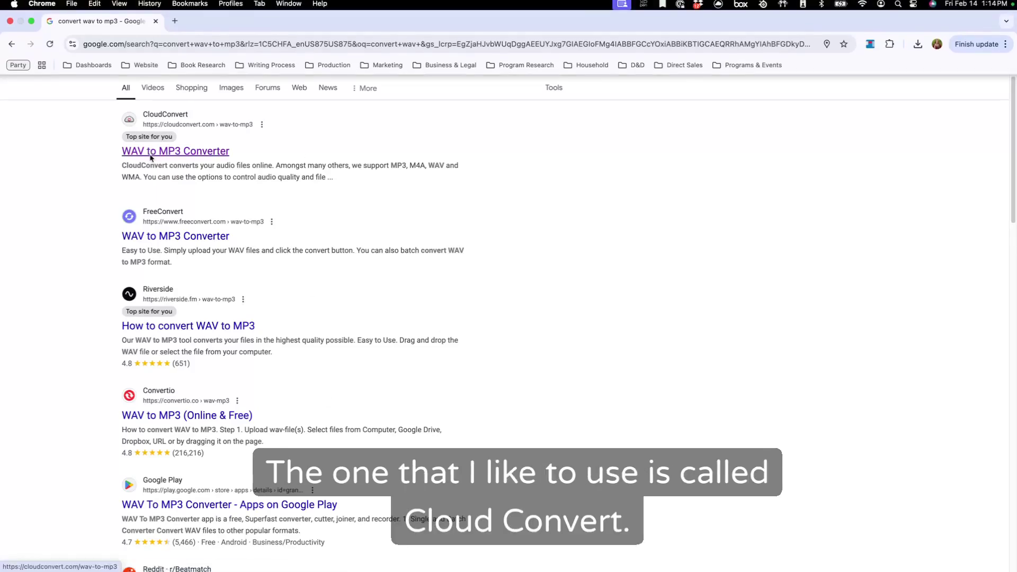
scroll(183, 117, "up", 1)
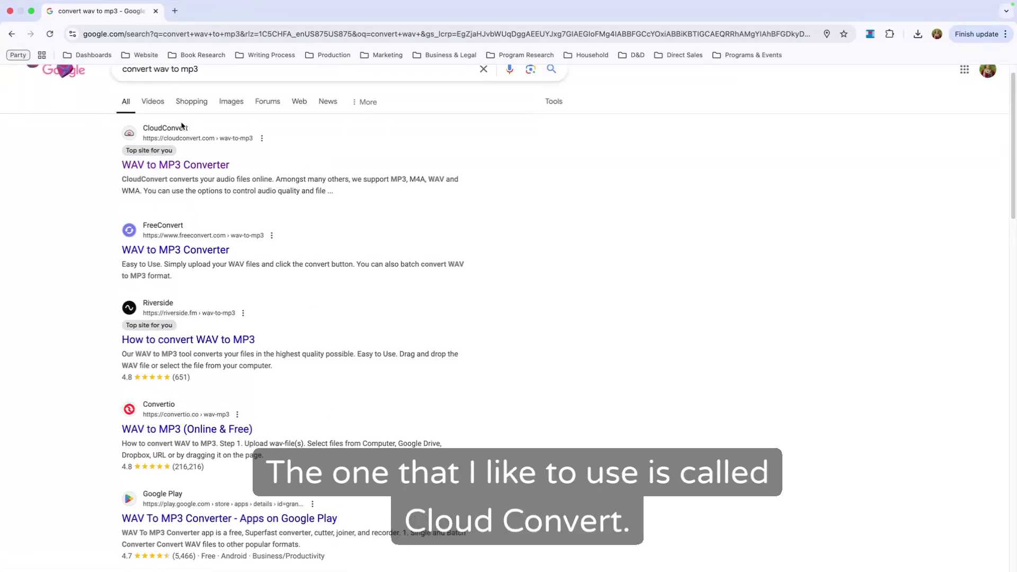
Open CloudConvert's WAV to MP3 converter and upload Podcast theme song.wav, grouping the file dialog by Kind
left_click(175, 166)
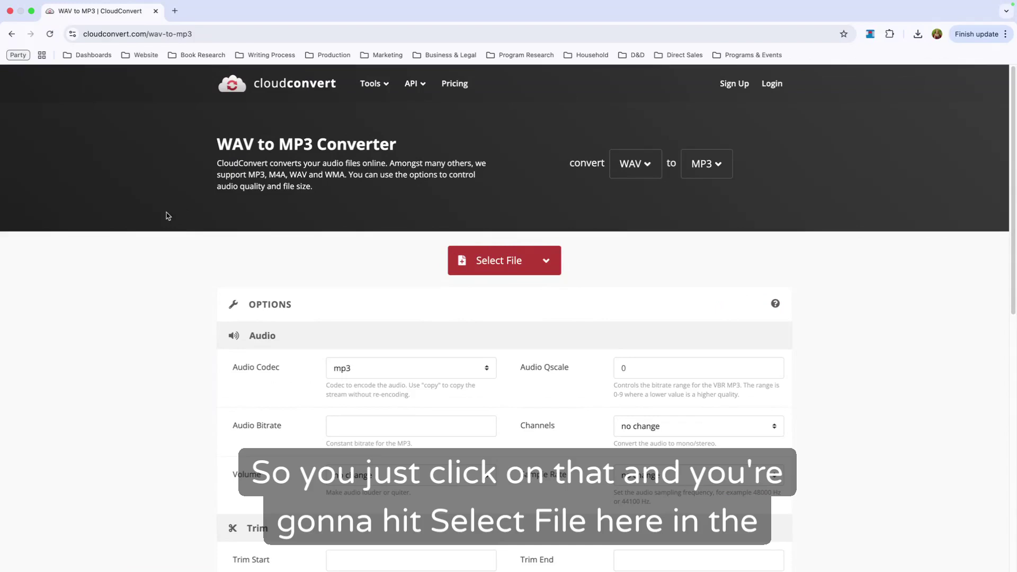
left_click(494, 270)
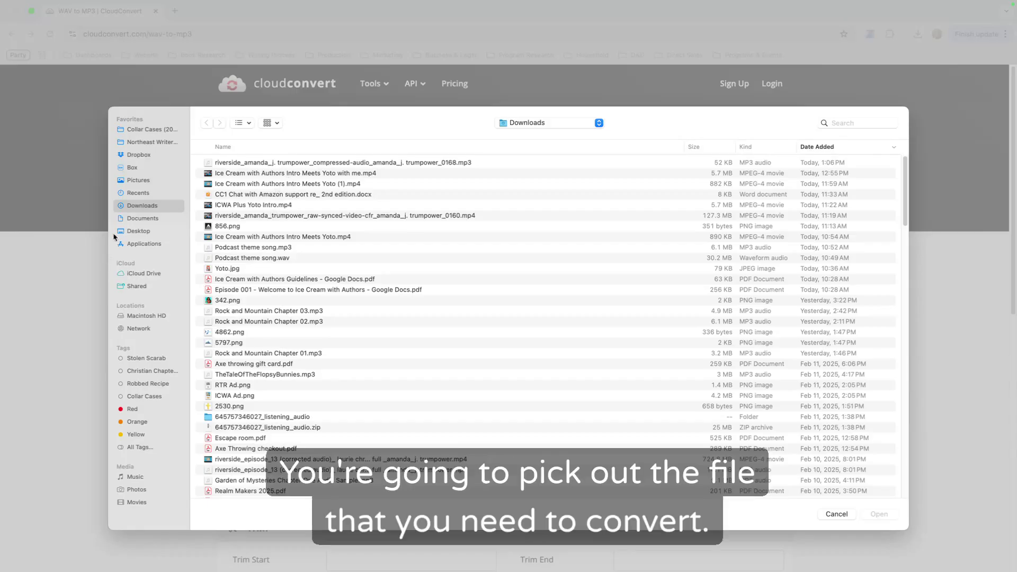
left_click(267, 123)
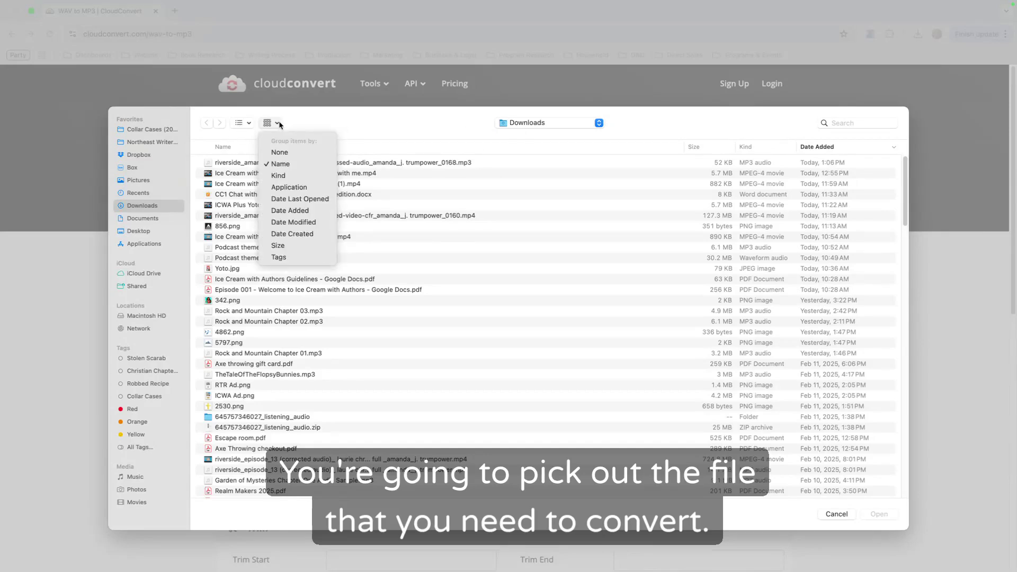
left_click(291, 176)
scroll(312, 386, "down", 3)
scroll(312, 386, "down", 15)
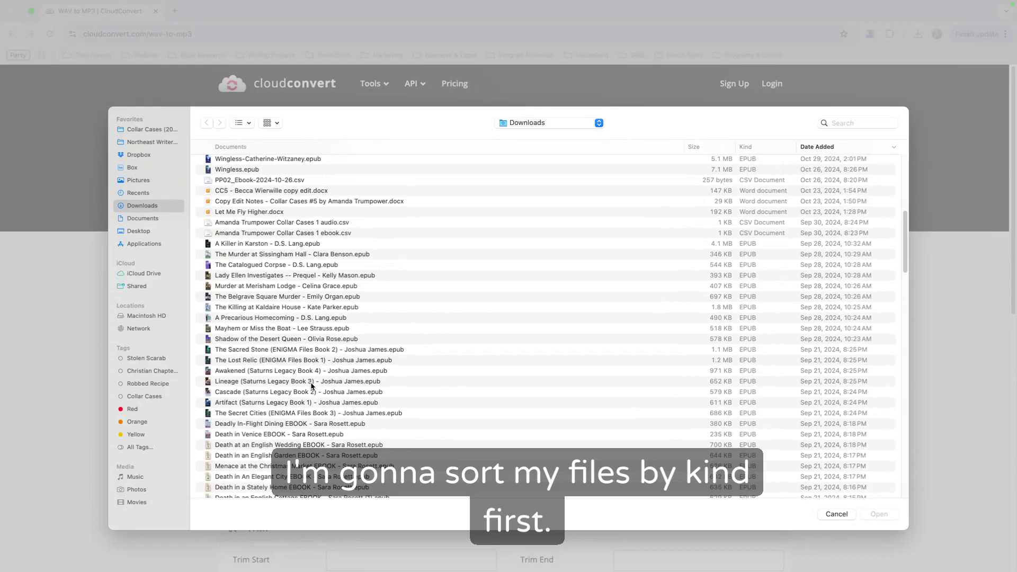
scroll(312, 386, "down", 10)
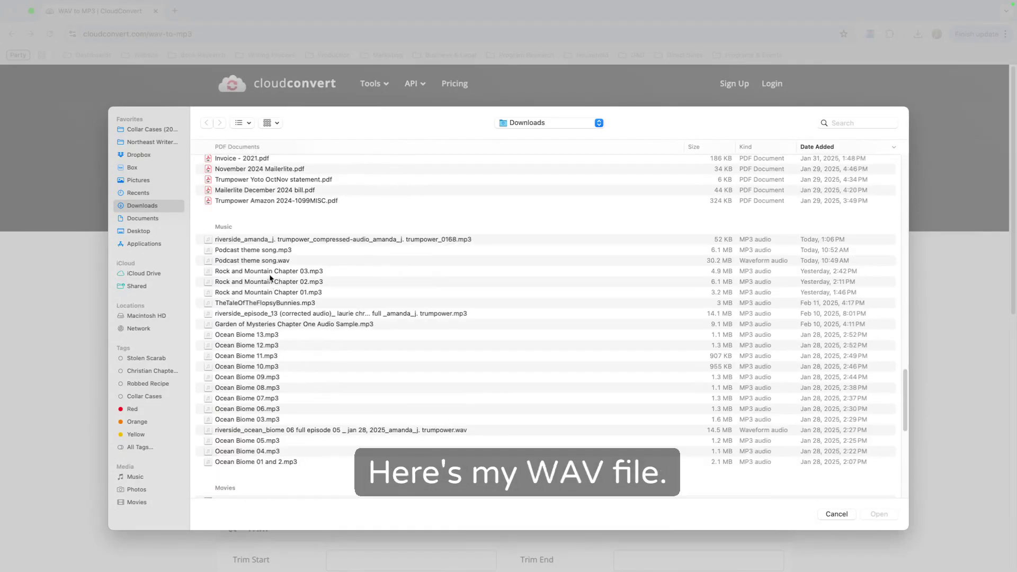
double_click(273, 263)
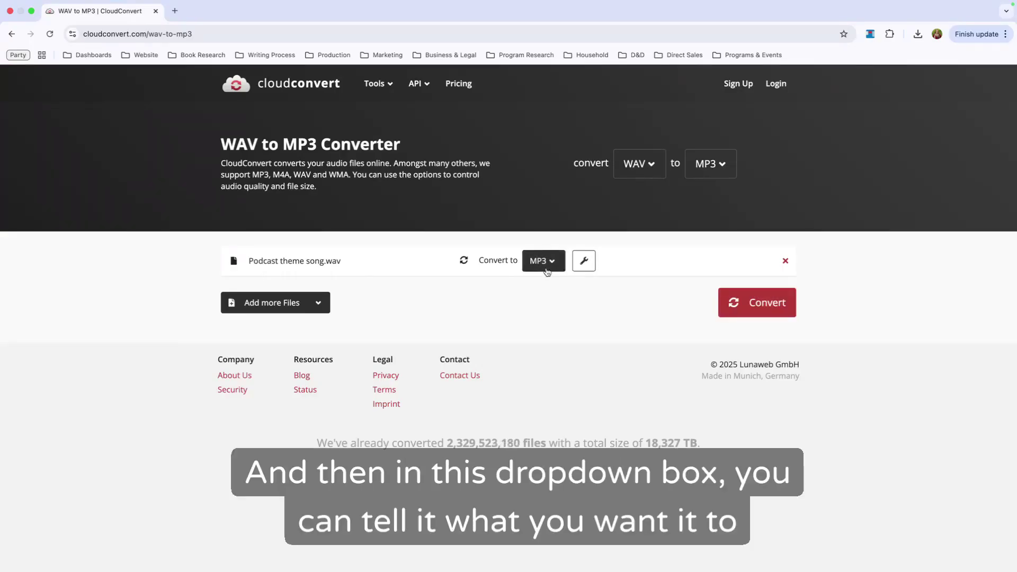
Convert the WAV to MP3, which fails with a credits-exceeded error, then switch to the desktop
left_click(548, 268)
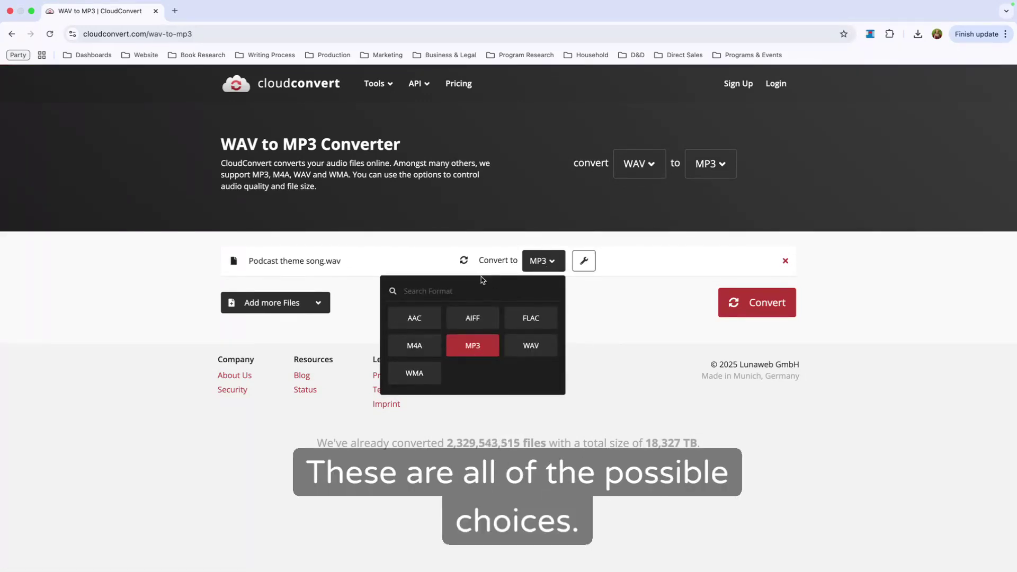
left_click(481, 356)
left_click(771, 310)
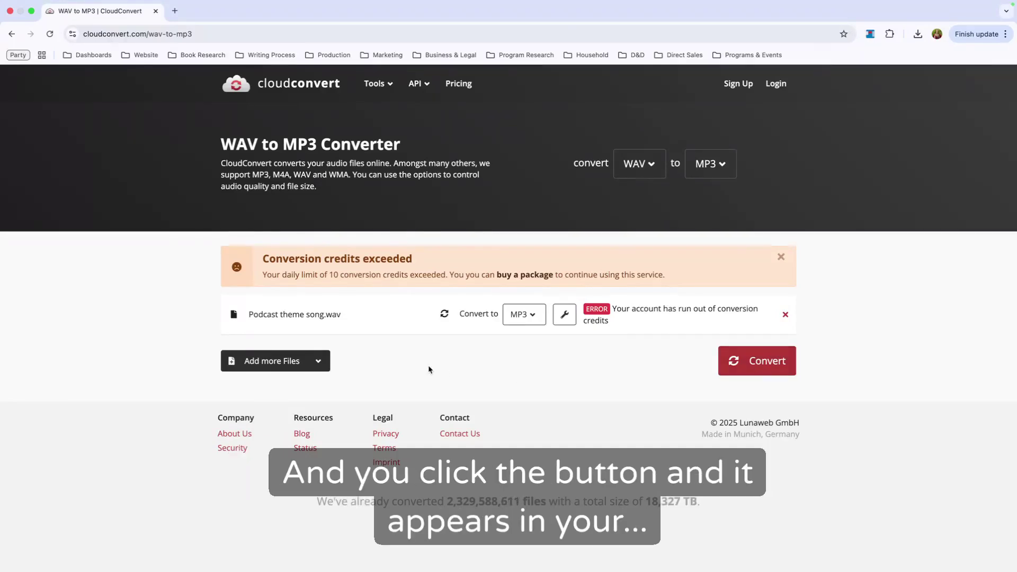
key("ctrl+Left")
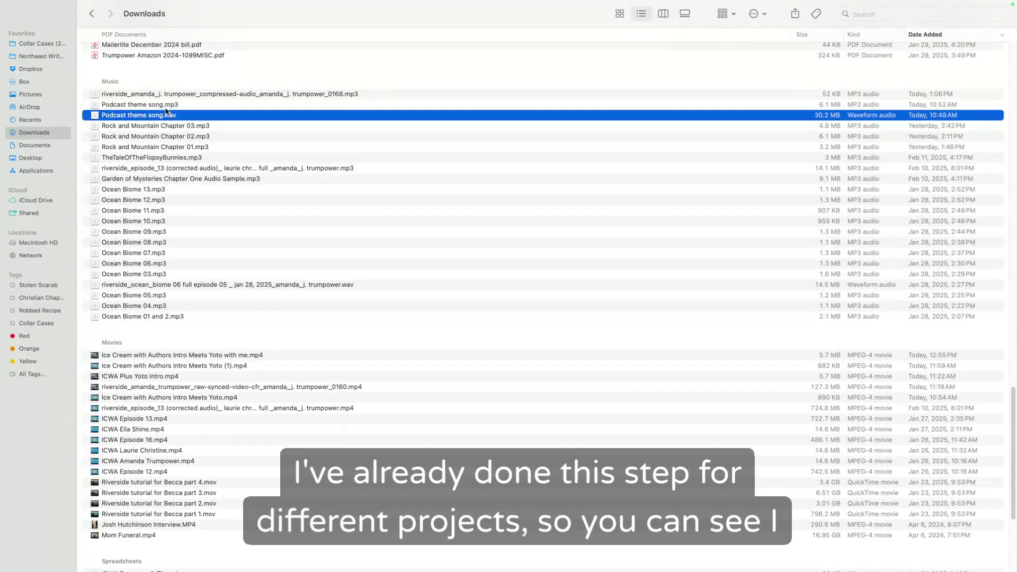
Select the existing 6.1 MB Podcast theme song.mp3 beside the WAV in Downloads
left_click(114, 106)
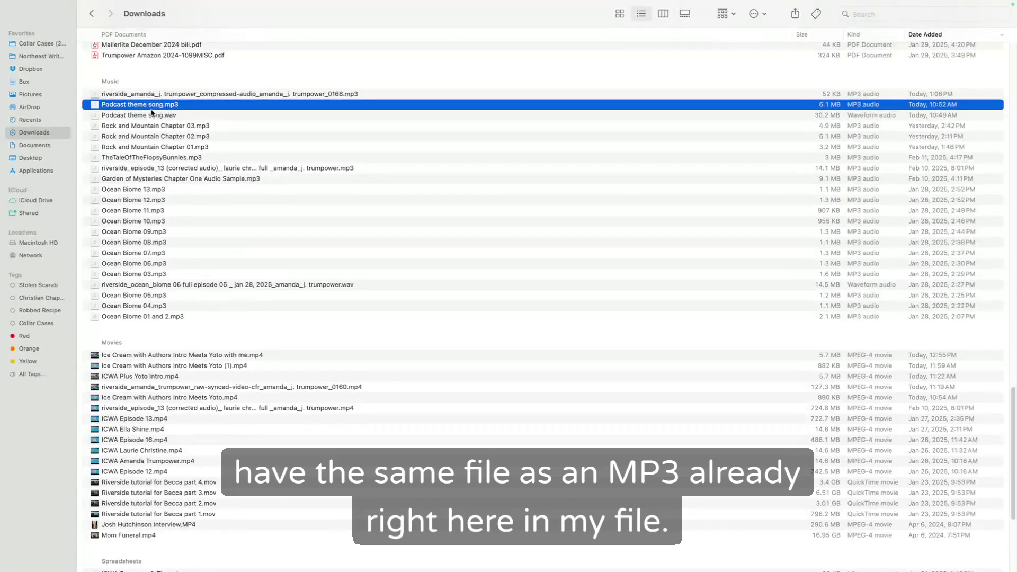
Back in Chrome, open my.yotoplay.com in a new tab
key("super+Tab")
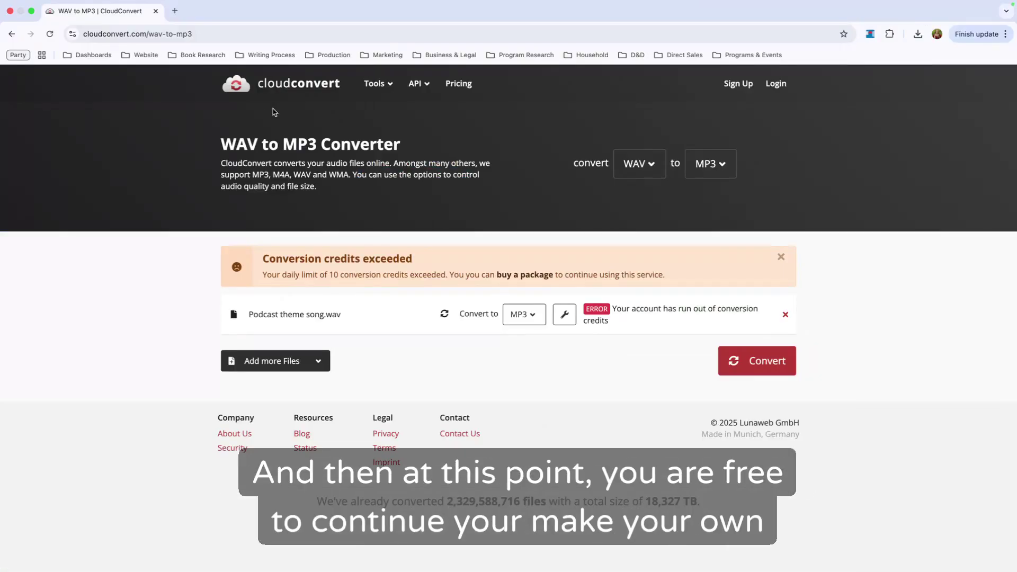
left_click(175, 11)
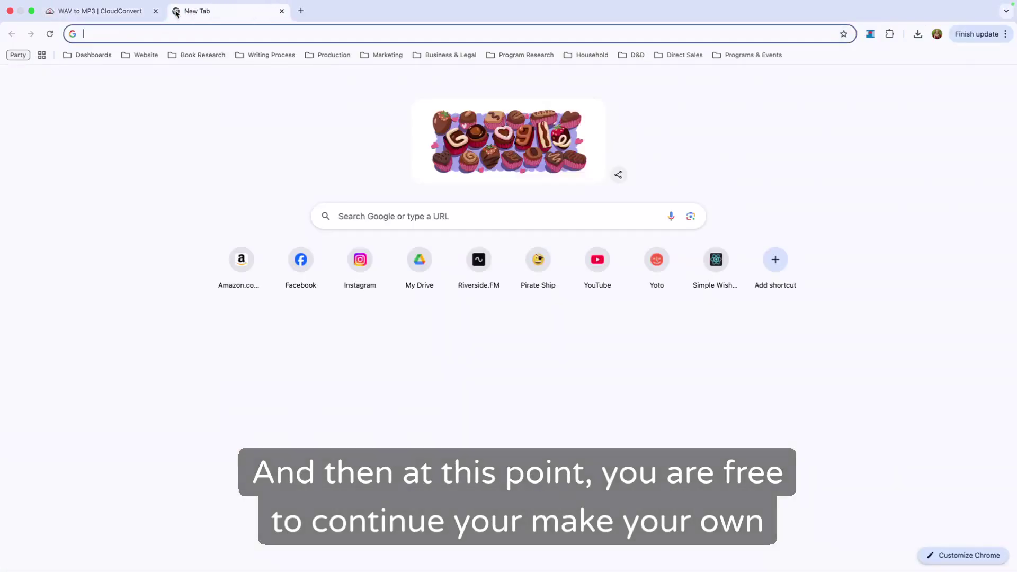
type("my")
key("Return")
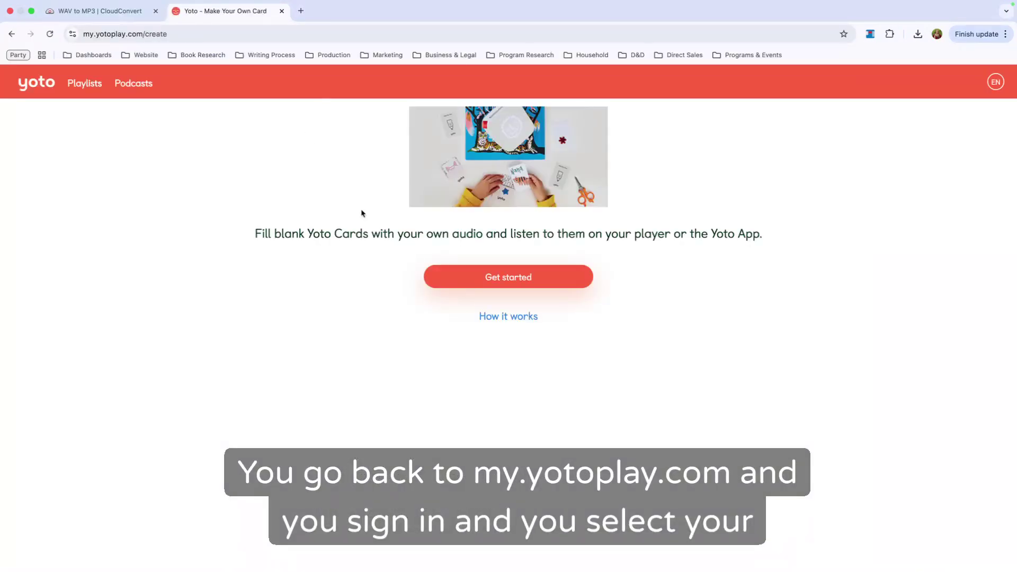
Open the Tutorial Test playlist for editing and bring up the Add audio file chooser
left_click(484, 281)
left_click(312, 281)
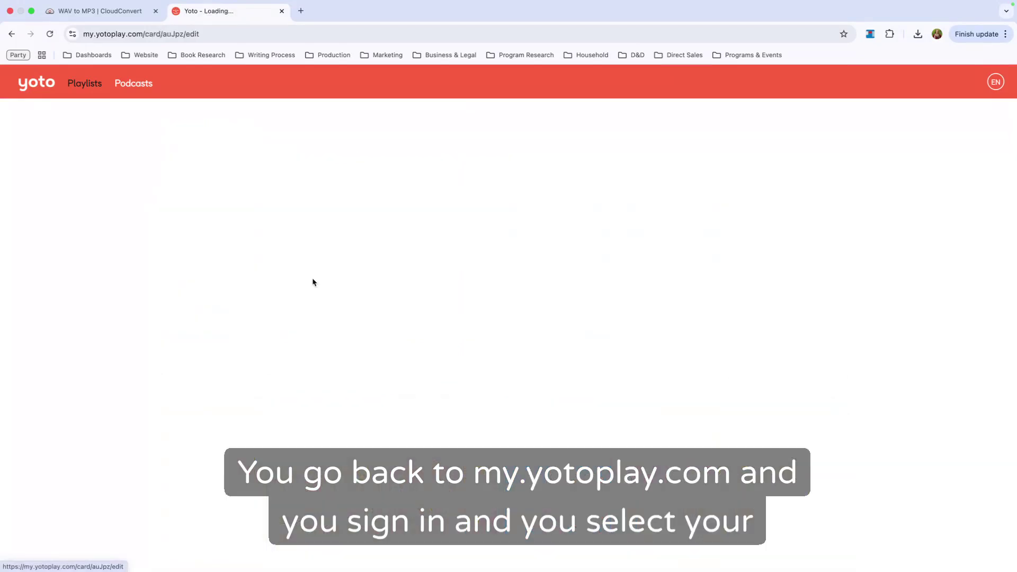
scroll(344, 328, "down", 2)
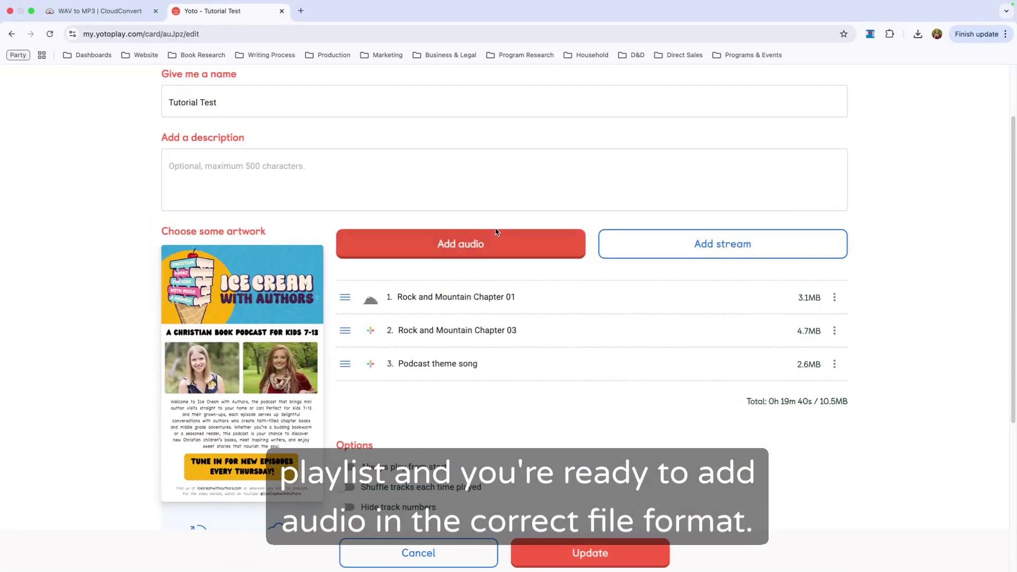
left_click(494, 244)
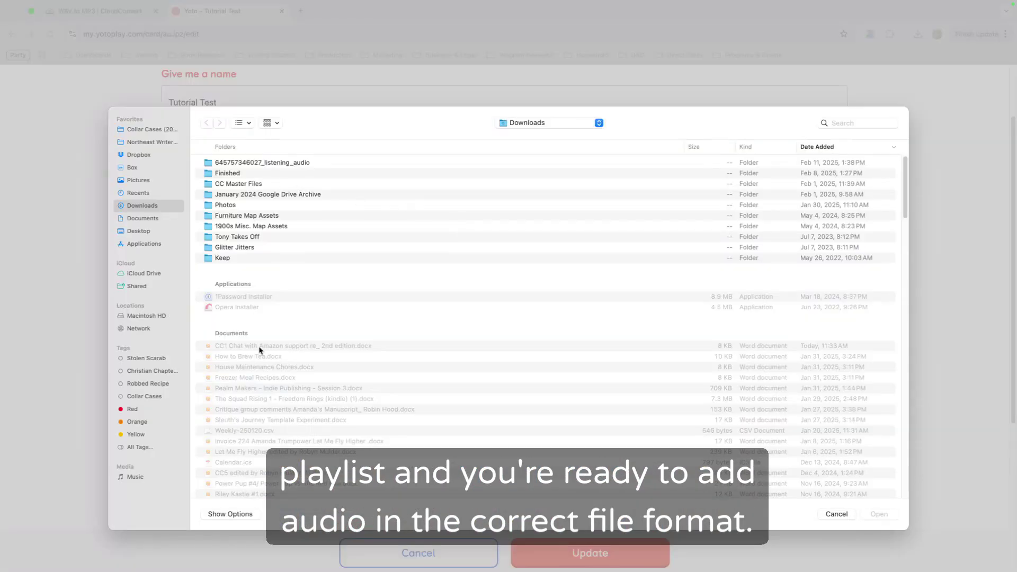